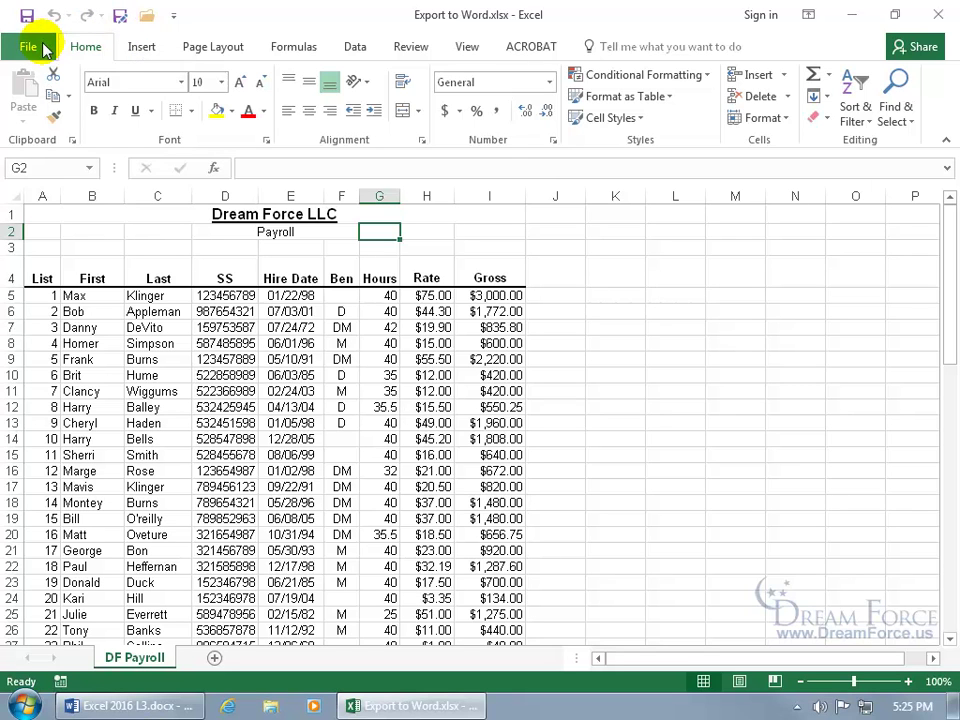
- Save the payroll workbook to the Desktop as Export to Word.txt in Text (Tab delimited) format, keeping that format
{"action": "left_click", "coordinate": [119, 20]}
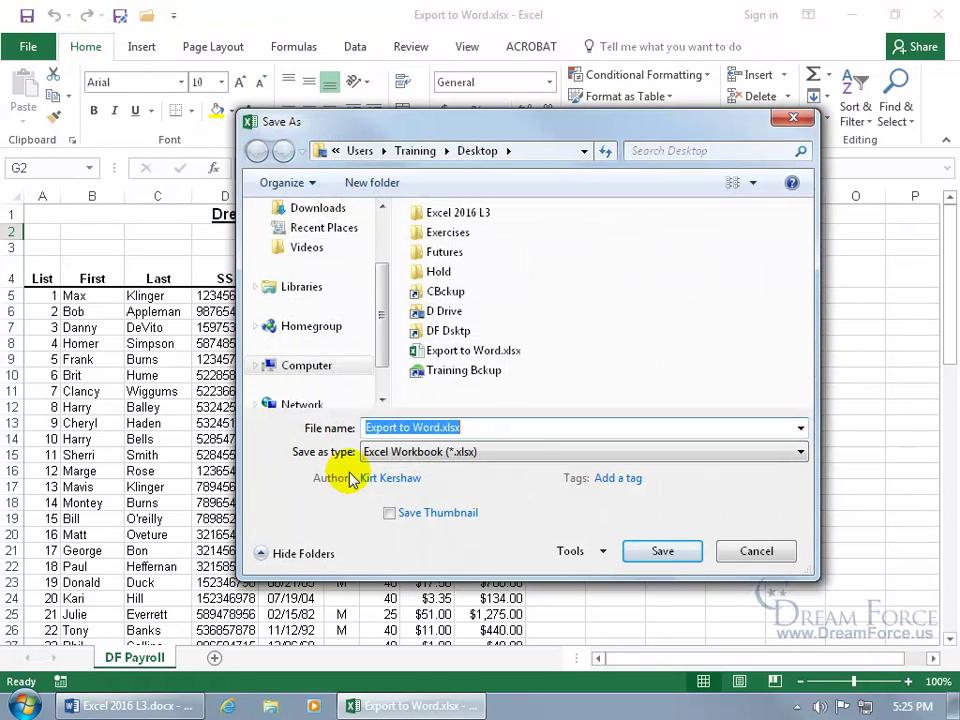
{"action": "left_click", "coordinate": [456, 452]}
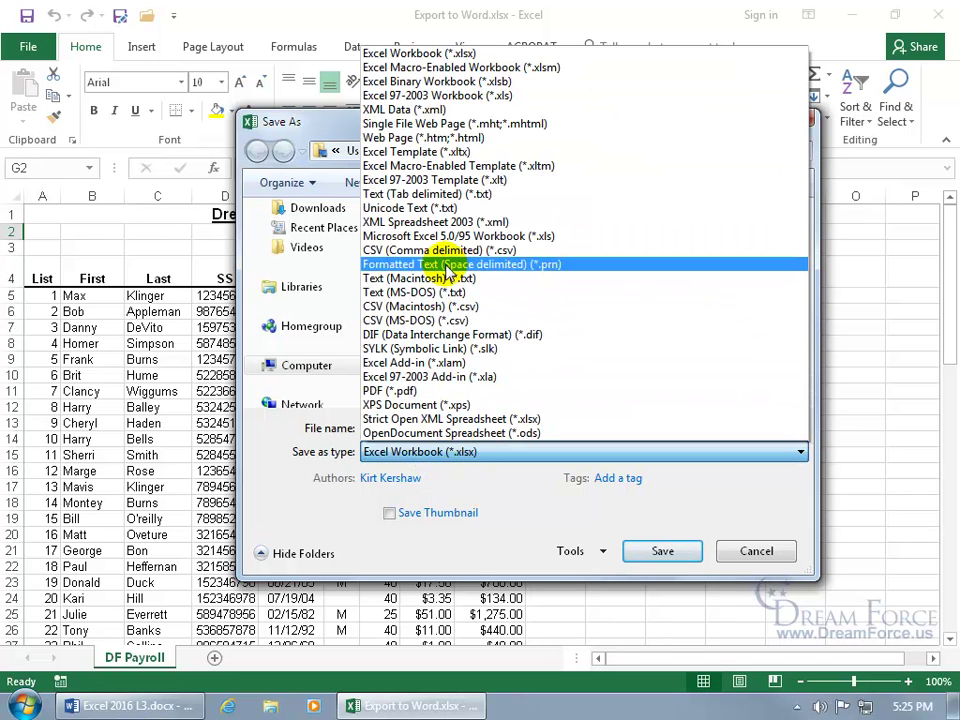
{"action": "left_click", "coordinate": [428, 198]}
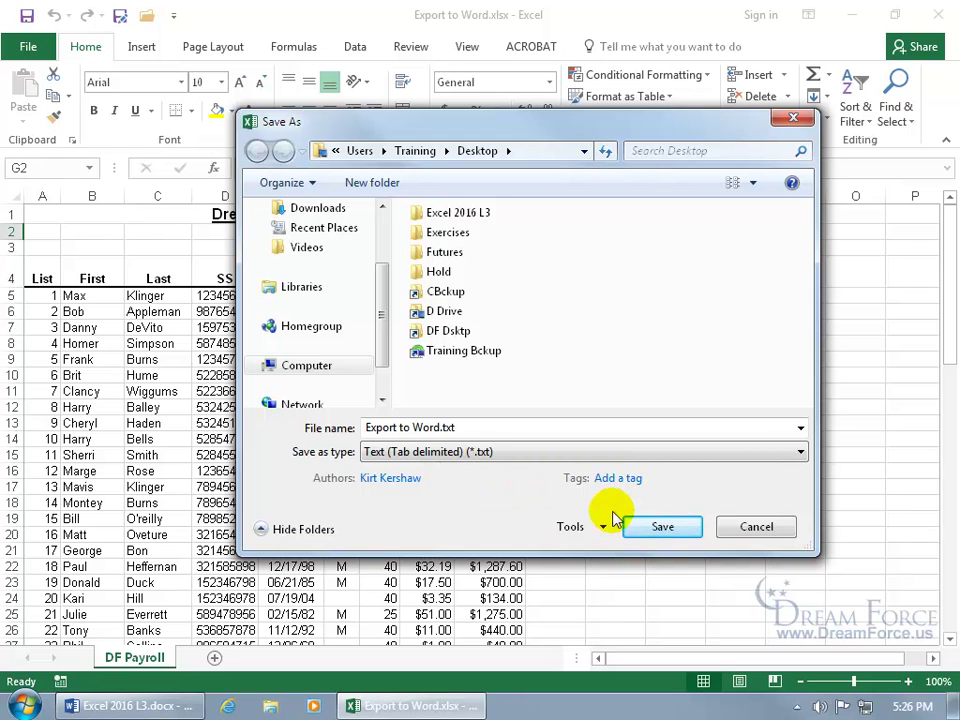
{"action": "left_click", "coordinate": [660, 526]}
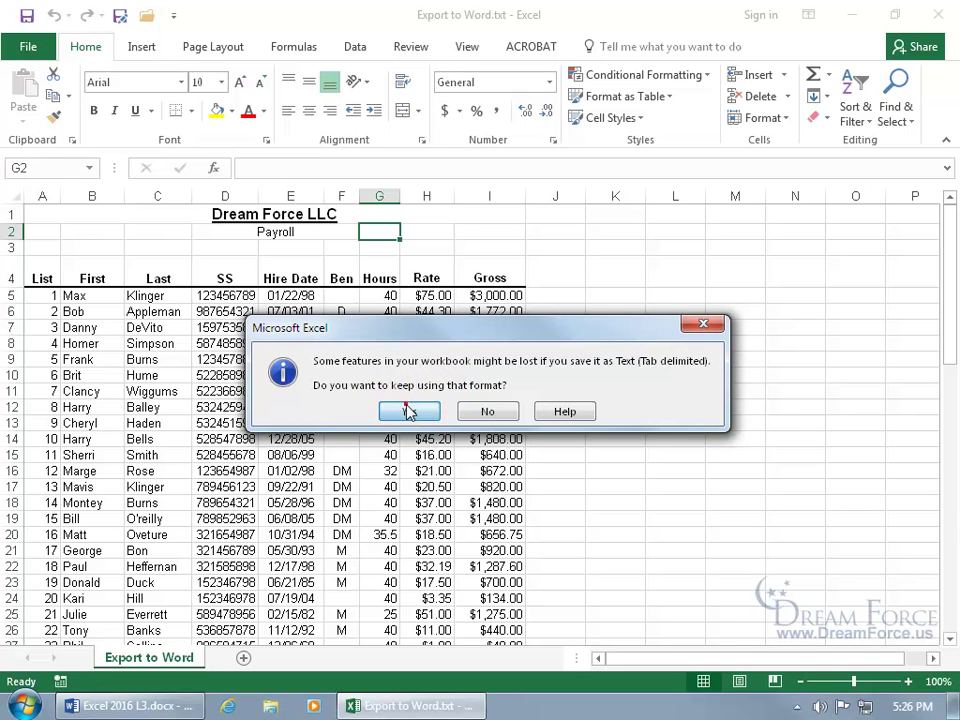
{"action": "left_click", "coordinate": [408, 410]}
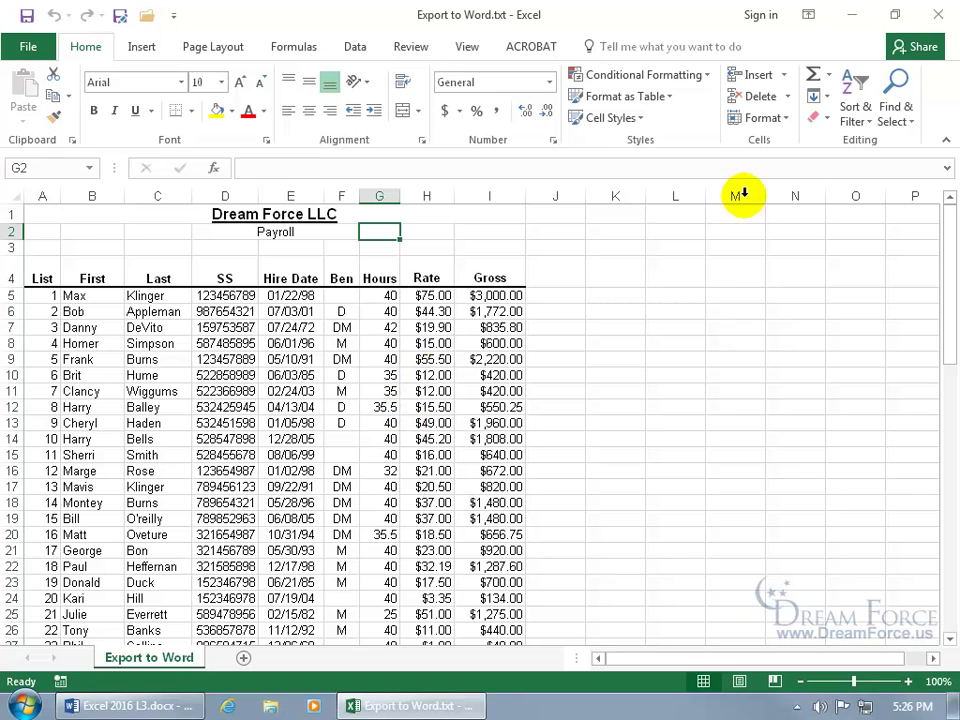
- Close the workbook without saving changes and place Export to Word.txt directly below Export to Word.xlsx on the desktop
{"action": "left_click", "coordinate": [938, 16]}
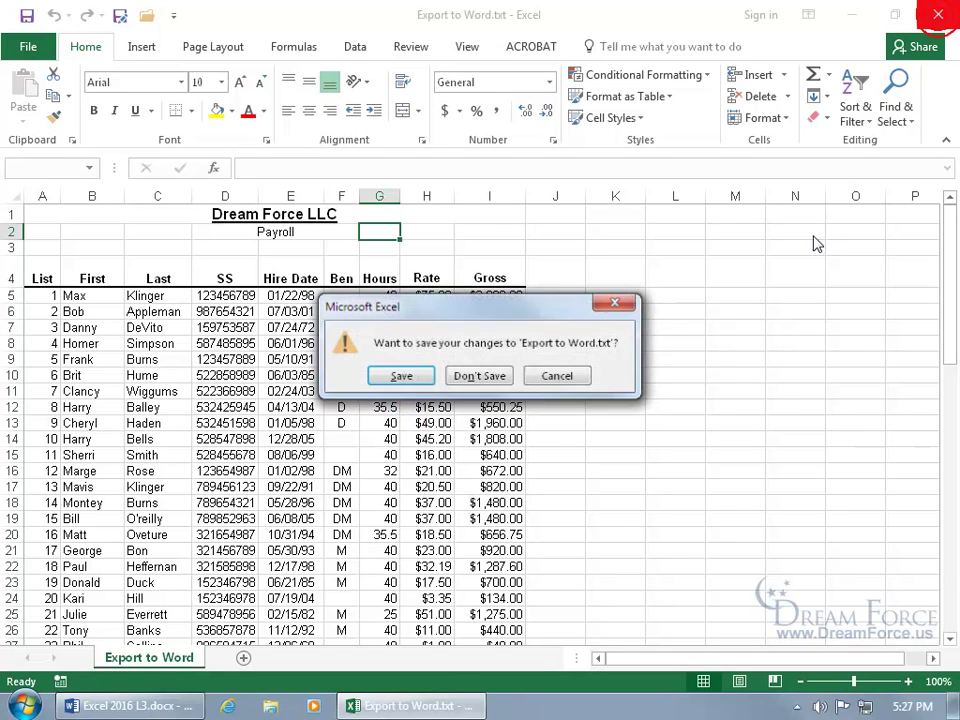
{"action": "left_click", "coordinate": [496, 380]}
{"action": "left_click", "coordinate": [476, 358]}
{"action": "left_click", "coordinate": [455, 335]}
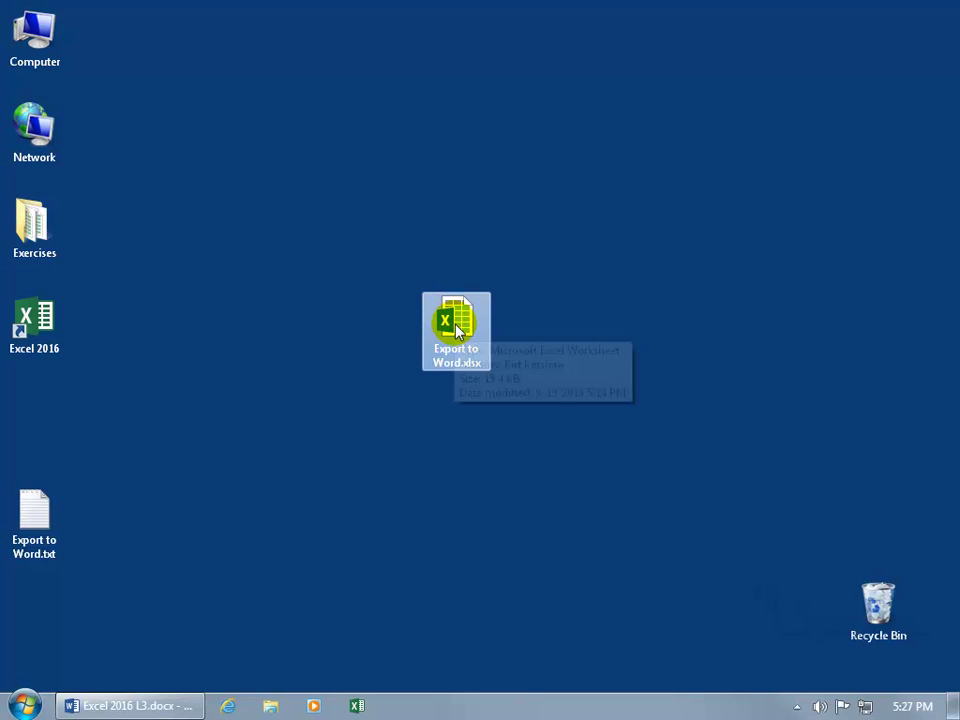
{"action": "left_click_drag", "start_coordinate": [62, 508], "coordinate": [467, 411]}
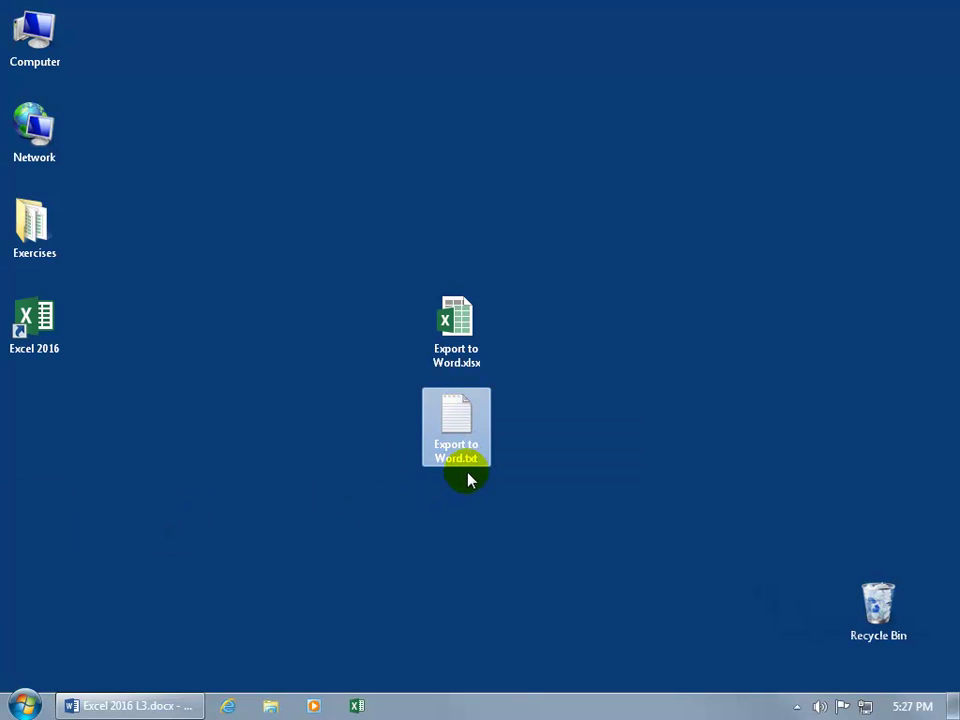
- View Export to Word.txt maximized in Notepad to examine how the tab-delimited columns line up, and close it
{"action": "double_click", "coordinate": [456, 415]}
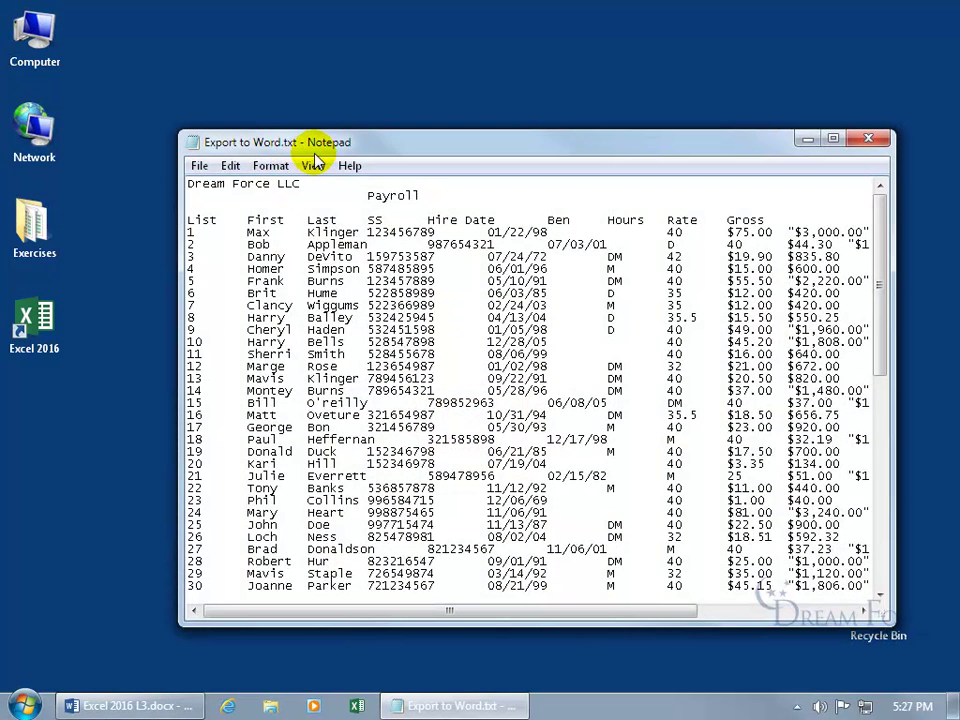
{"action": "left_click", "coordinate": [833, 138]}
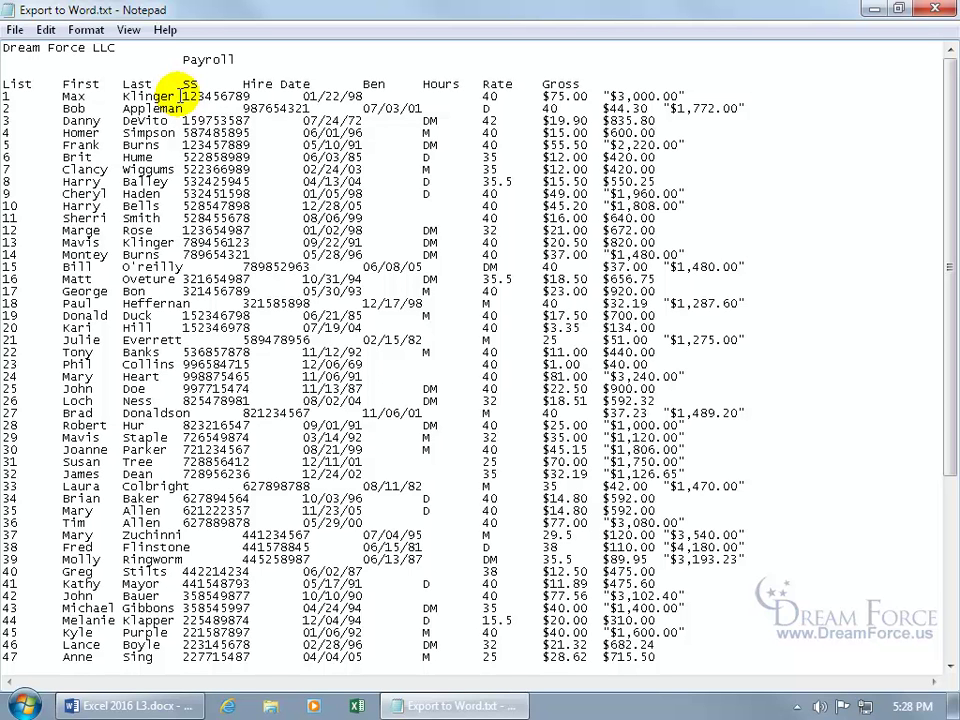
{"action": "left_click", "coordinate": [938, 12]}
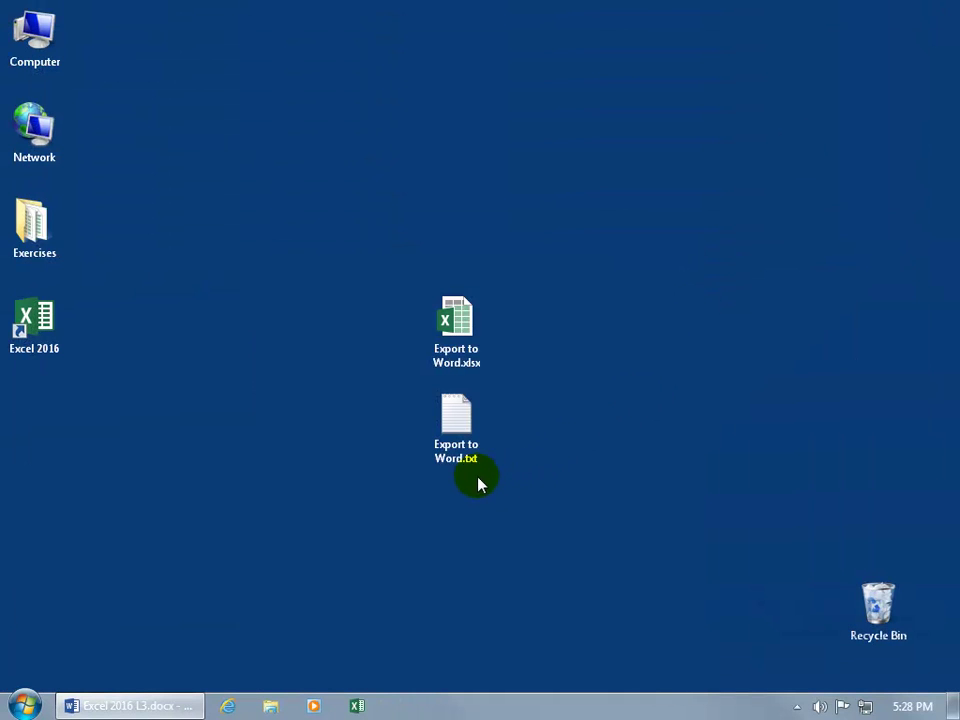
- Open Export to Word.txt from the desktop with Word 2016 and hide the formatting marks
{"action": "right_click", "coordinate": [454, 418]}
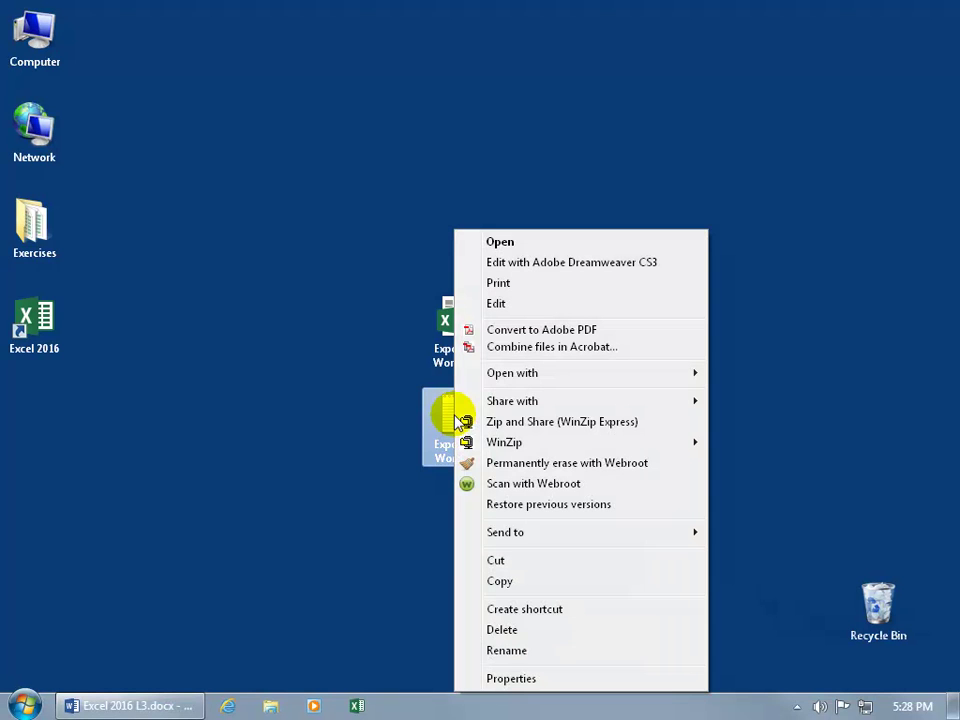
{"action": "mouse_move", "coordinate": [497, 380]}
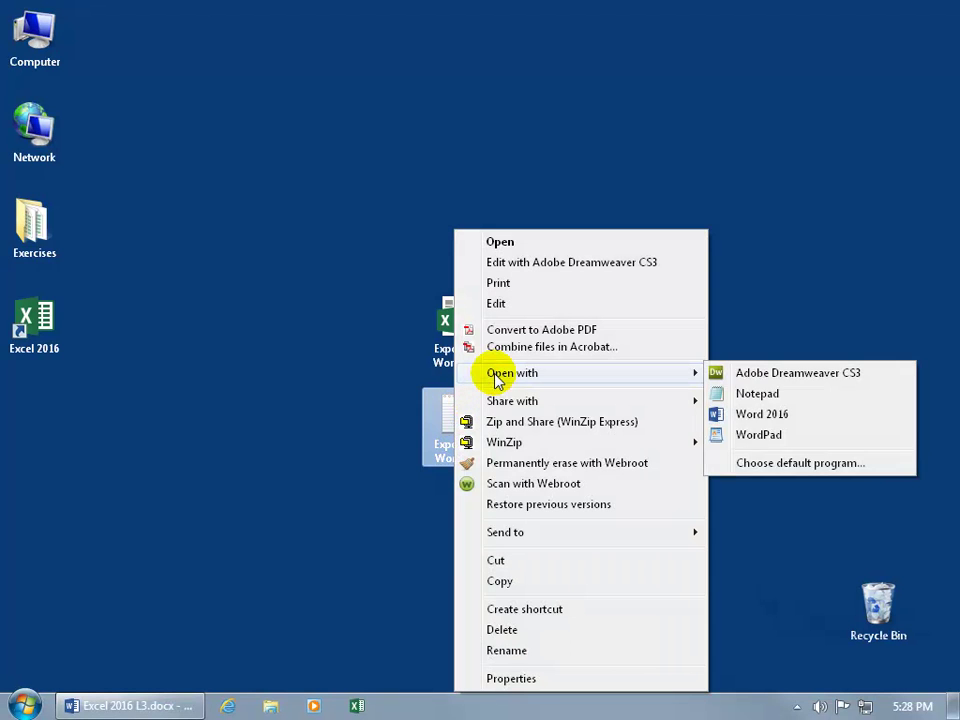
{"action": "left_click", "coordinate": [757, 422]}
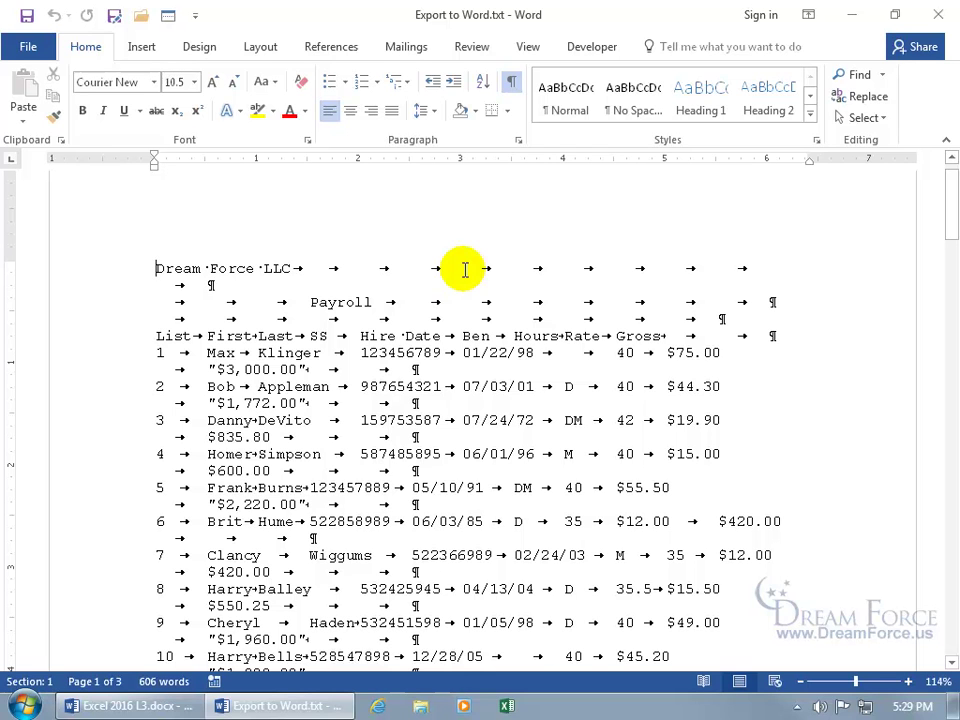
{"action": "left_click", "coordinate": [511, 81]}
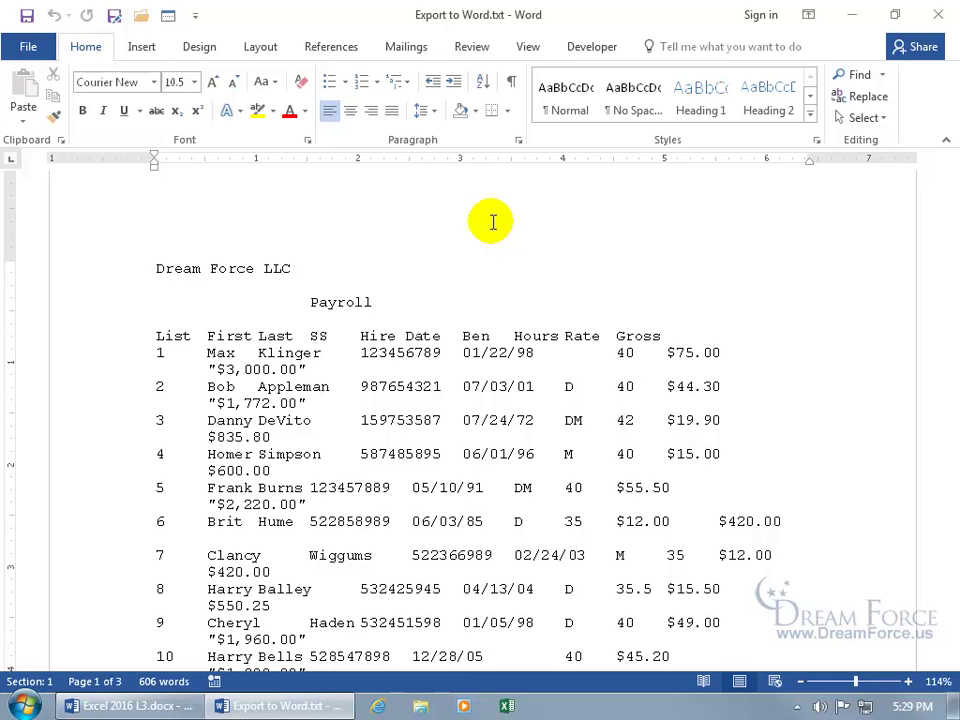
- Minimize Word and open Export to Word.xlsx from the desktop in Excel
{"action": "left_click", "coordinate": [852, 15]}
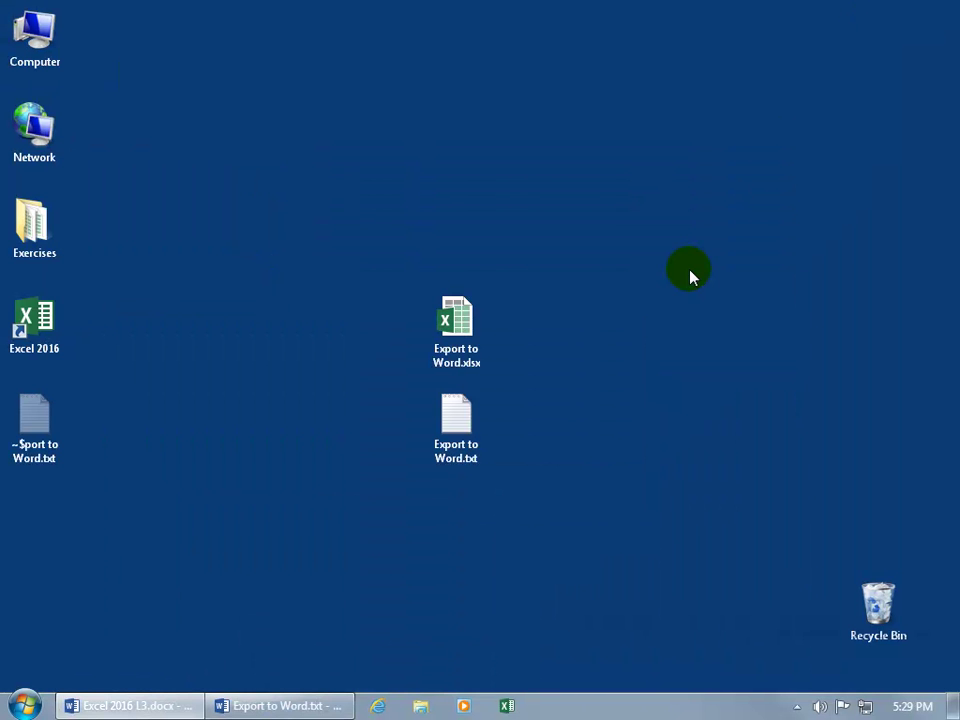
{"action": "left_click", "coordinate": [462, 325]}
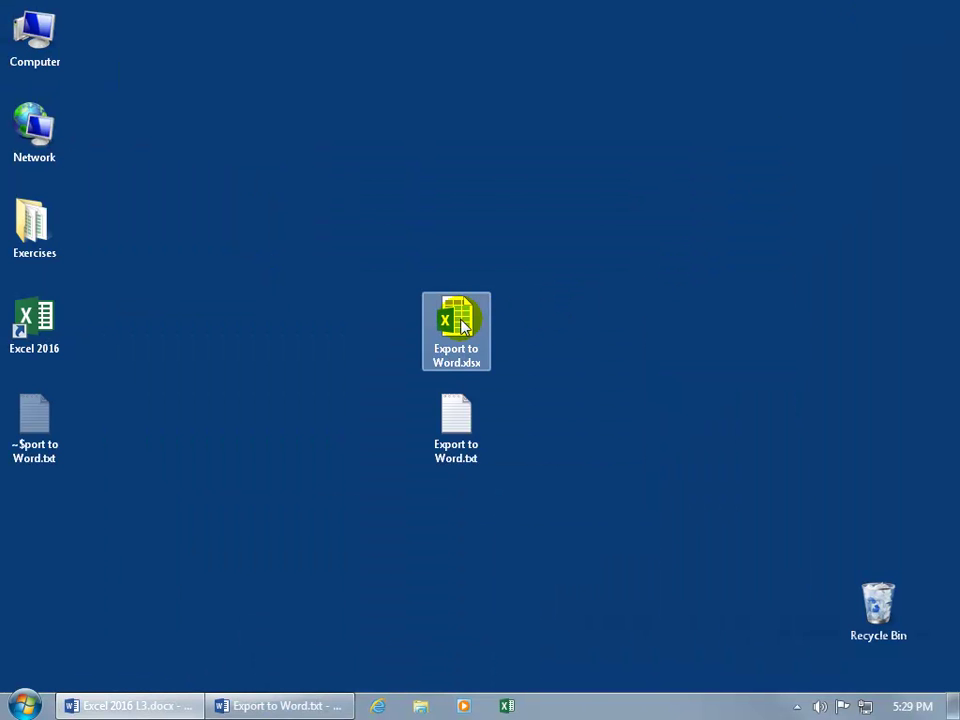
{"action": "double_click", "coordinate": [462, 325]}
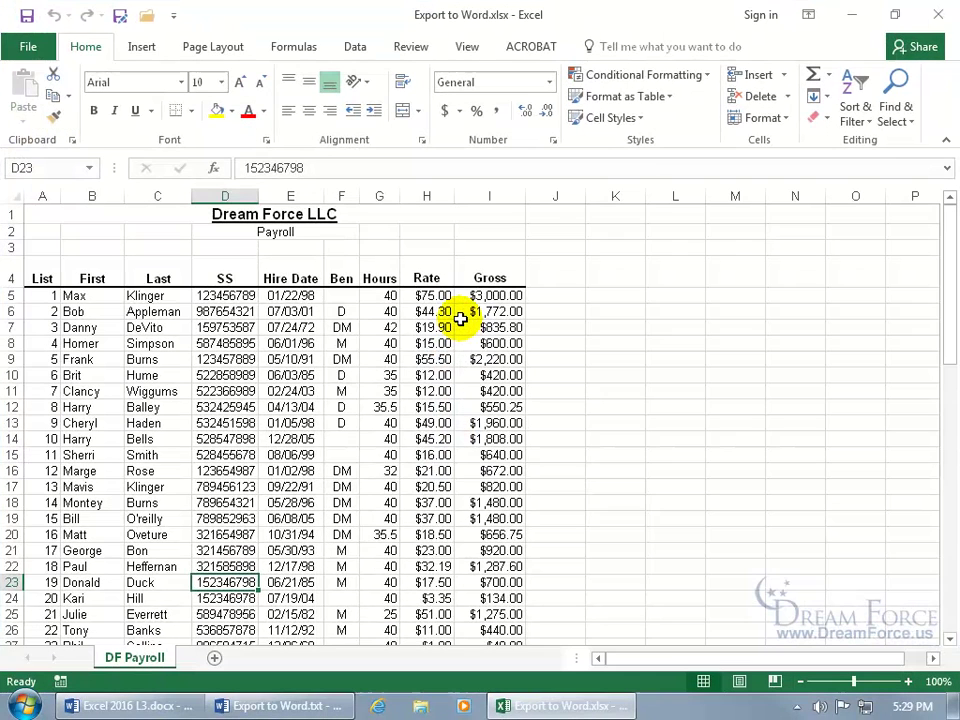
- Copy the payroll list from the List header in A4 through the last Gross value in I72
{"action": "left_click", "coordinate": [43, 279]}
{"action": "scroll", "coordinate": [596, 448], "scroll_direction": "down", "scroll_amount": 10}
{"action": "scroll", "coordinate": [598, 450], "scroll_direction": "down", "scroll_amount": 9}
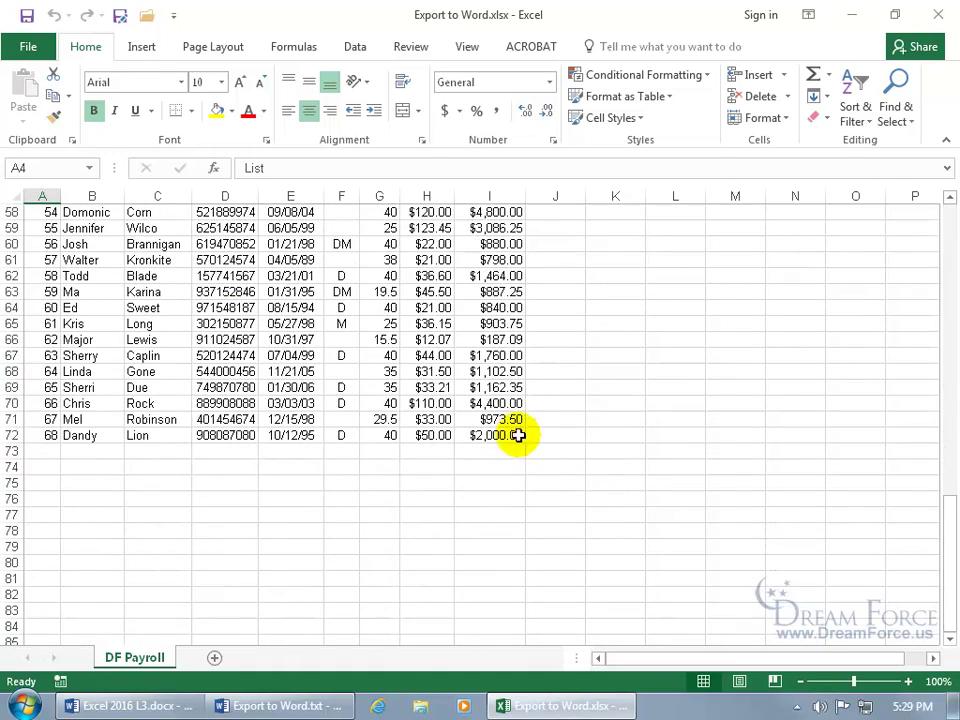
{"action": "left_click", "coordinate": [502, 435], "text": "shift"}
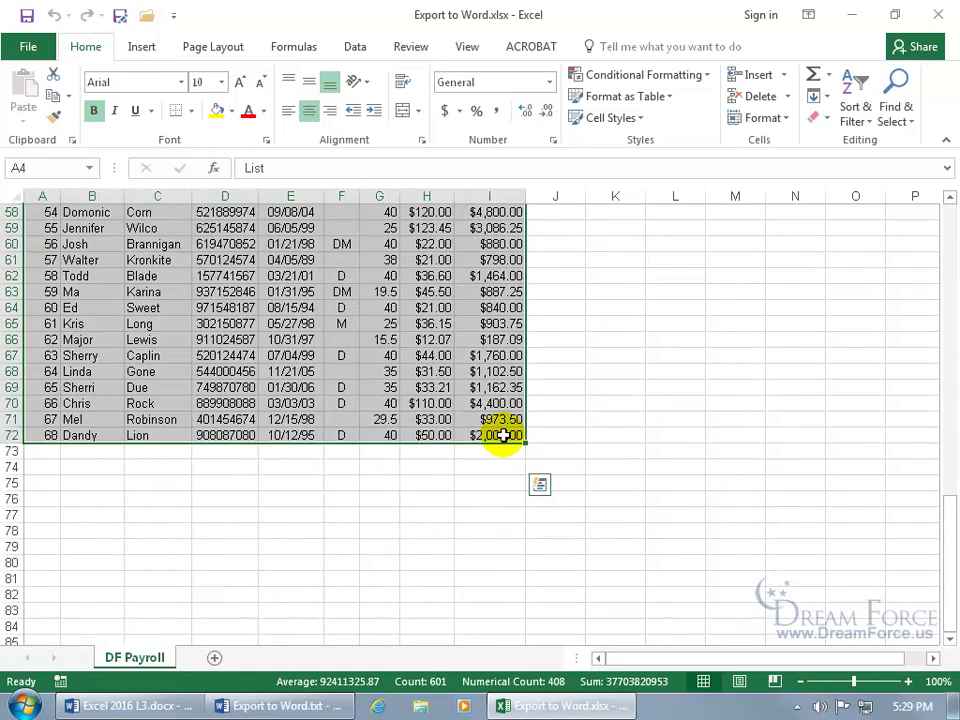
{"action": "scroll", "coordinate": [502, 435], "scroll_direction": "up", "scroll_amount": 4}
{"action": "scroll", "coordinate": [502, 435], "scroll_direction": "up", "scroll_amount": 15}
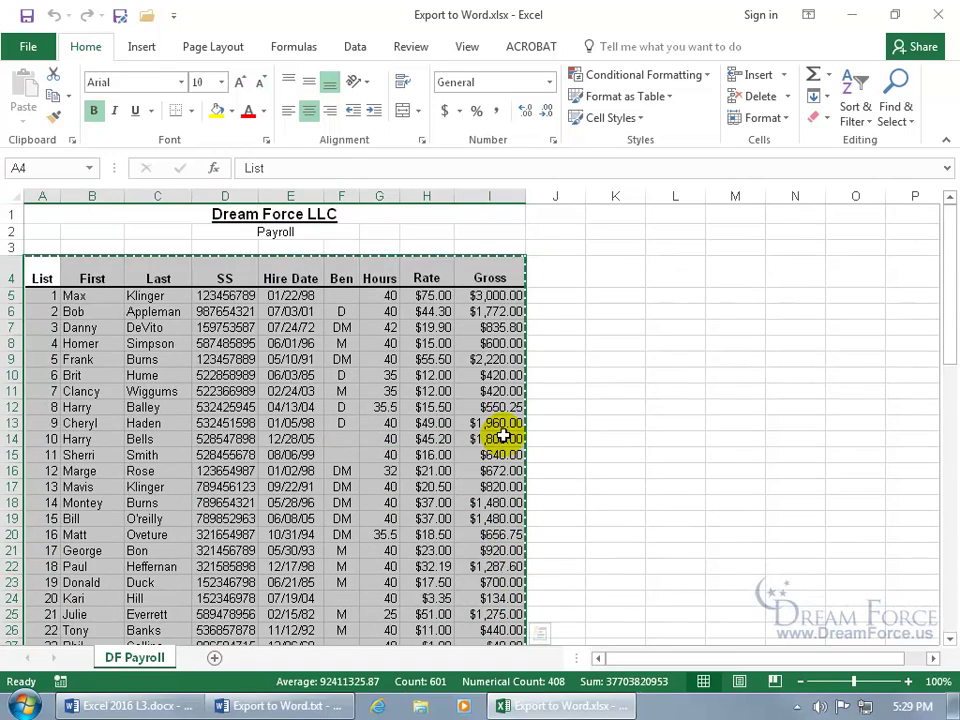
{"action": "key", "text": "ctrl+c"}
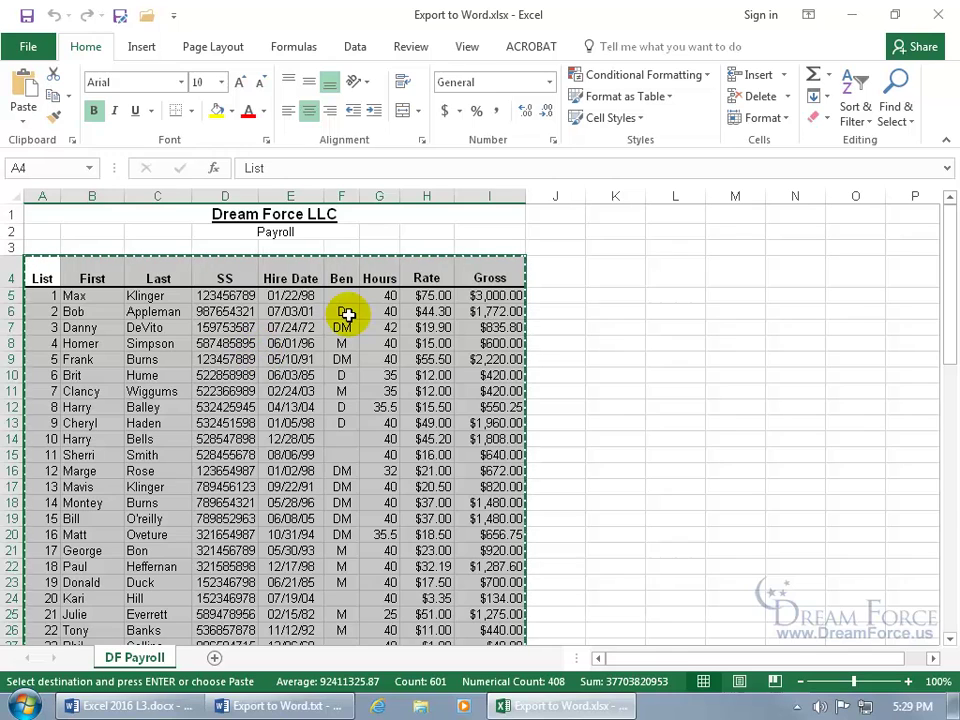
- Switch to Export to Word.txt in Word and replace all of its text with the copied payroll cells
{"action": "left_click", "coordinate": [272, 705]}
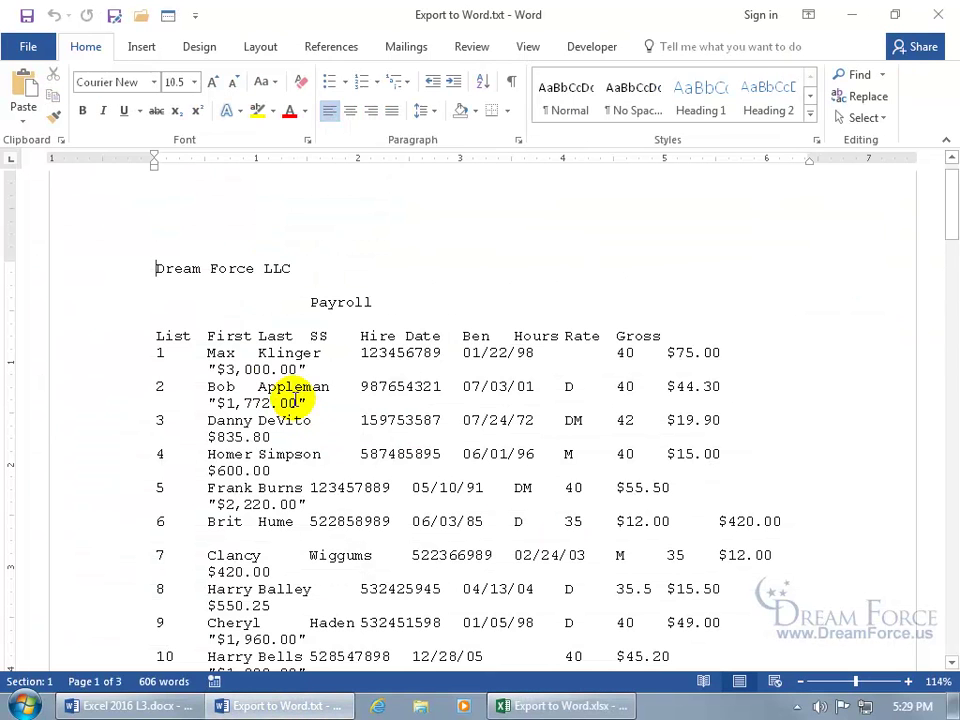
{"action": "key", "text": "ctrl+a"}
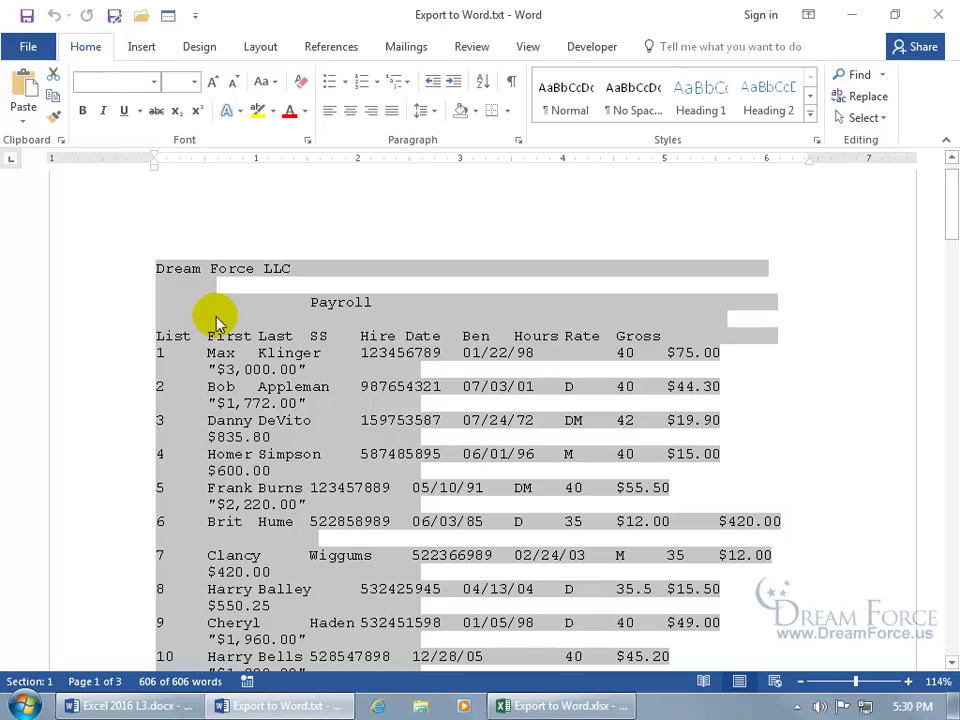
{"action": "key", "text": "Delete"}
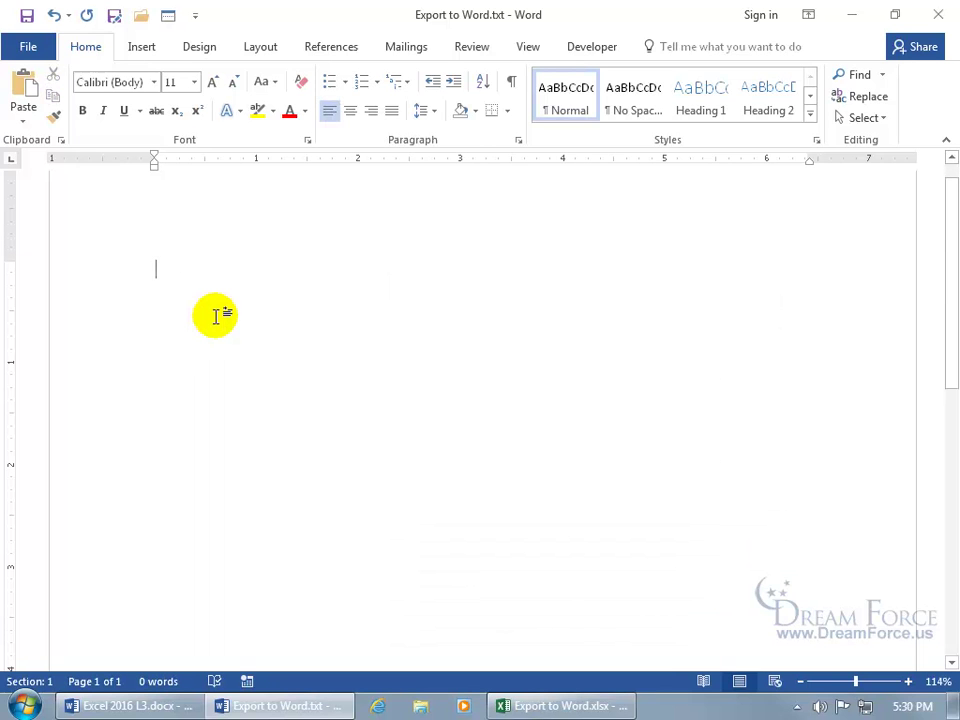
{"action": "key", "text": "ctrl+v"}
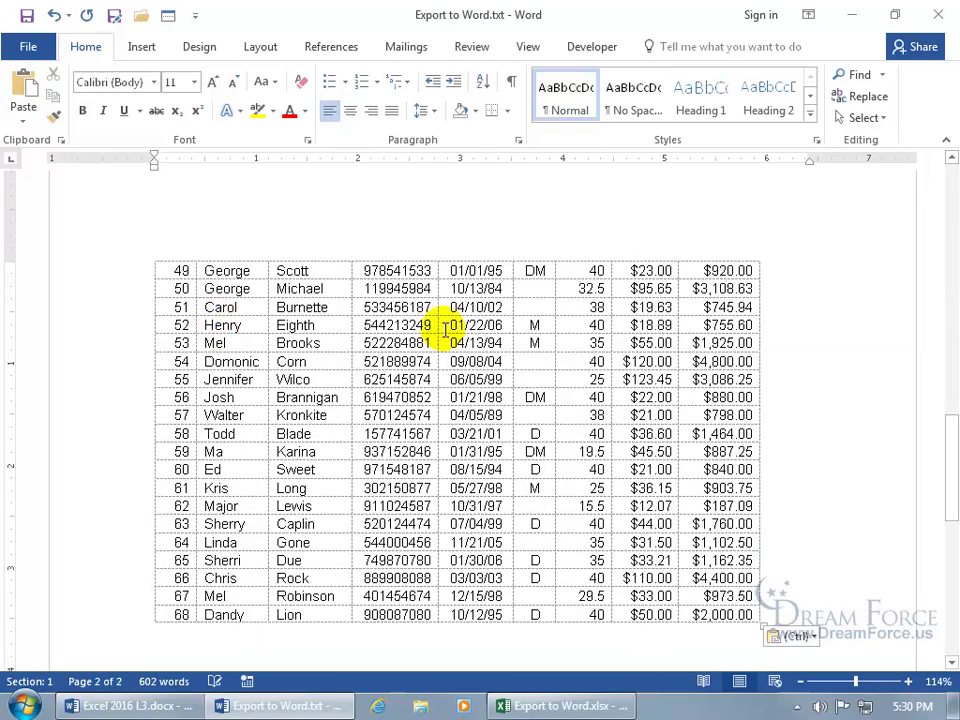
{"action": "left_click_drag", "start_coordinate": [950, 442], "coordinate": [842, 339]}
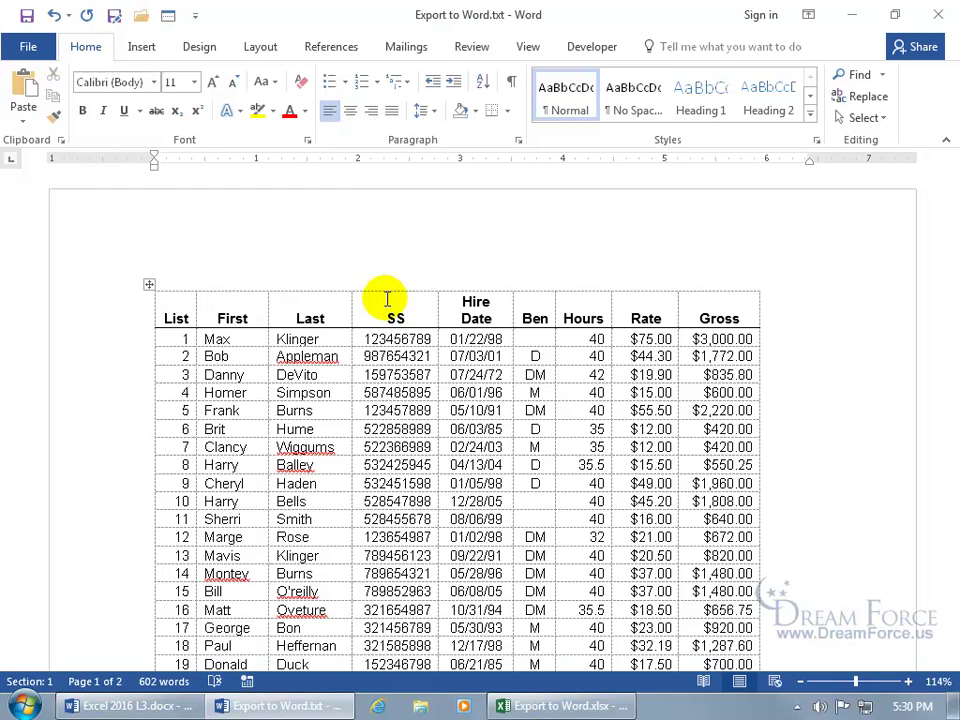
- Check the pasted payroll data as a Word table with its design and layout options, and hide the table gridlines
{"action": "left_click", "coordinate": [149, 285]}
{"action": "left_click", "coordinate": [150, 285]}
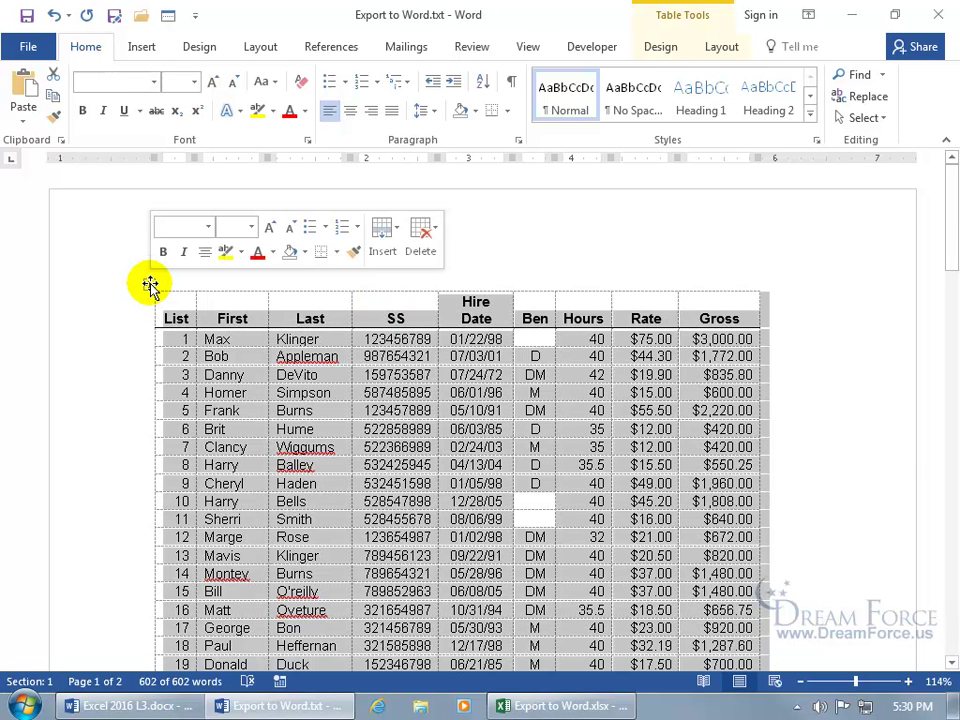
{"action": "left_click", "coordinate": [297, 339]}
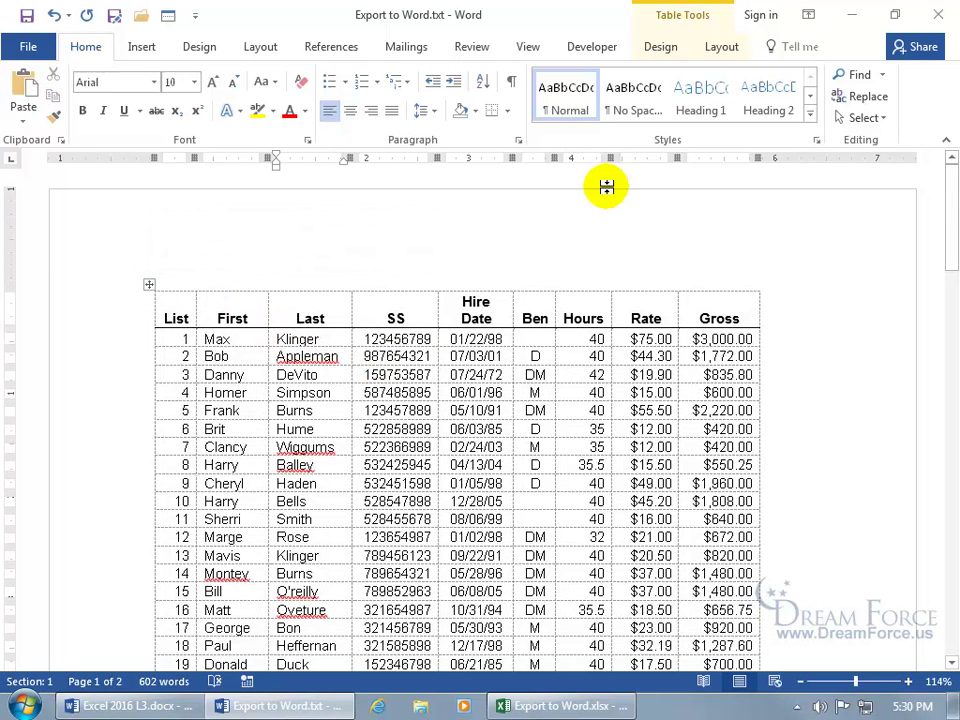
{"action": "left_click", "coordinate": [660, 46]}
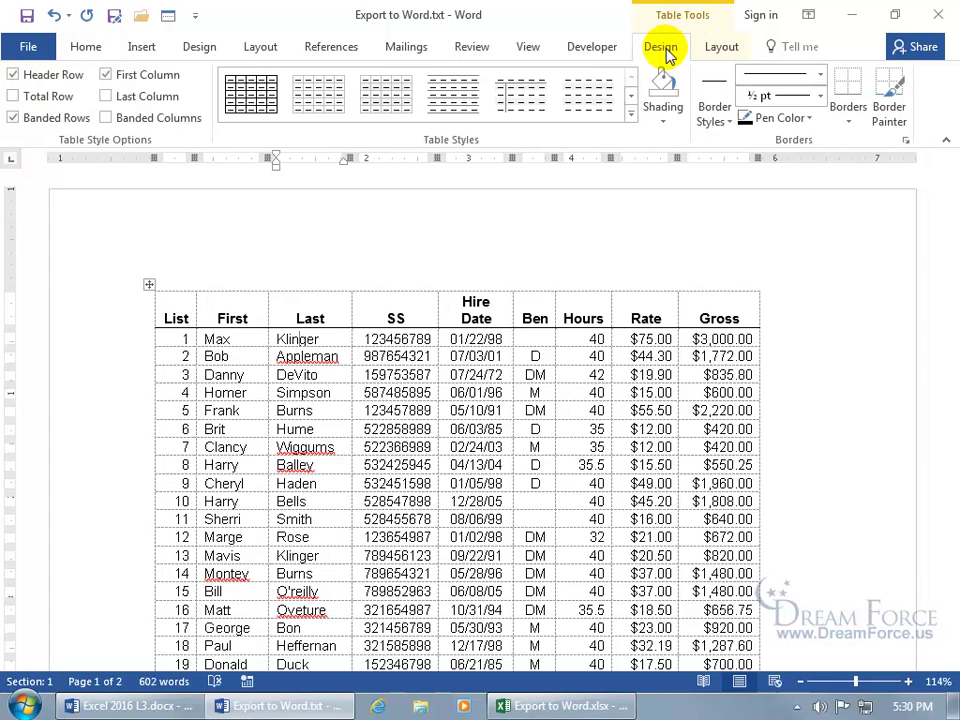
{"action": "left_click", "coordinate": [721, 48]}
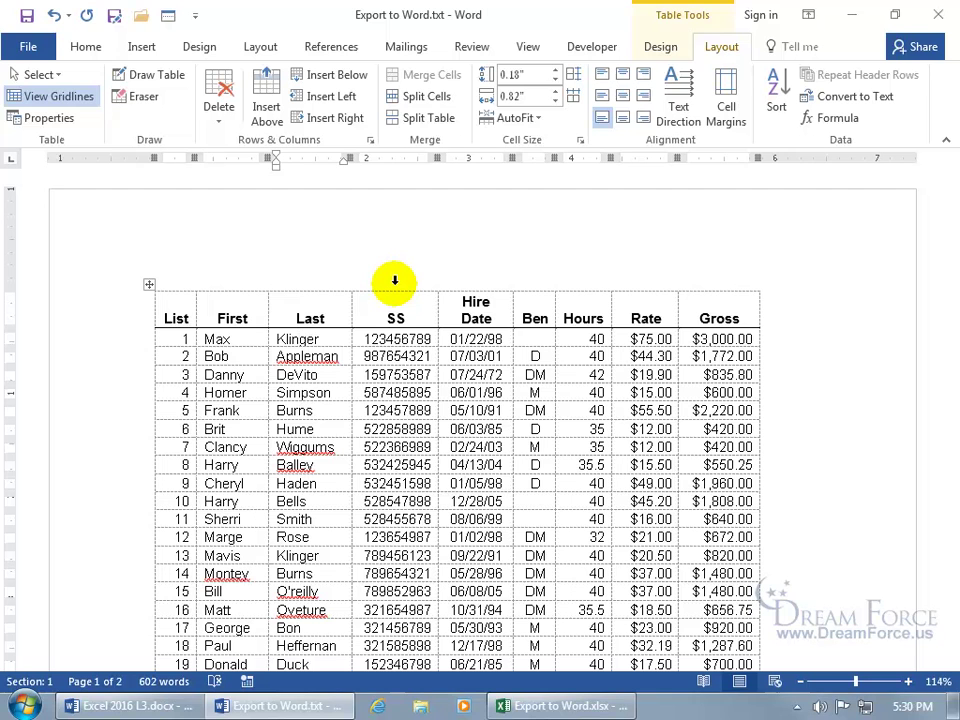
{"action": "left_click", "coordinate": [80, 96]}
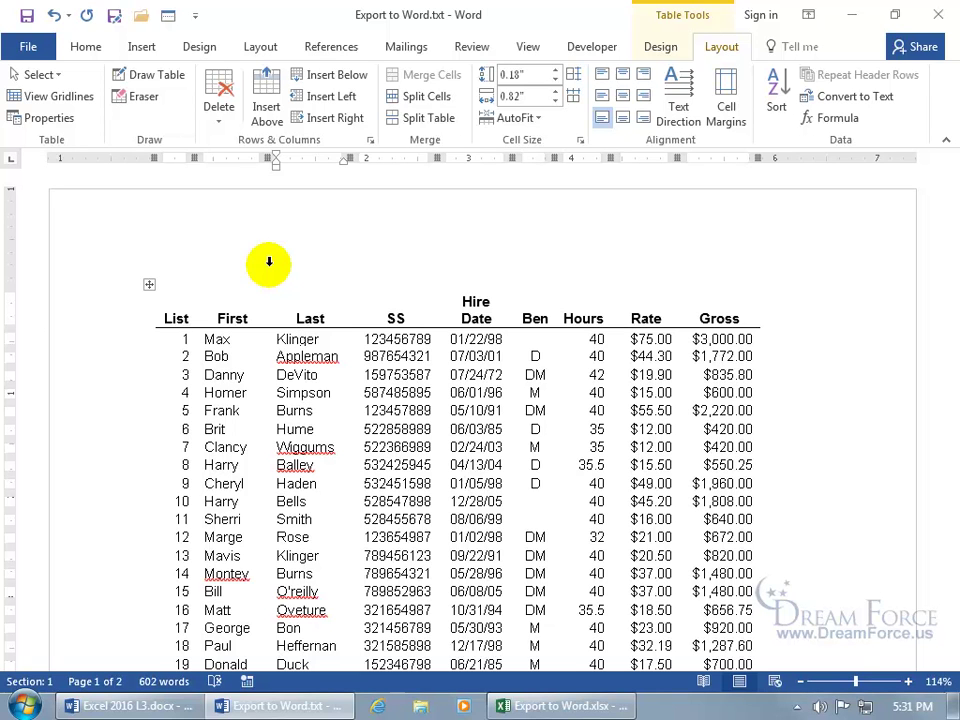
- Undo the table paste and the deletion of the document's original text
{"action": "left_click", "coordinate": [54, 16]}
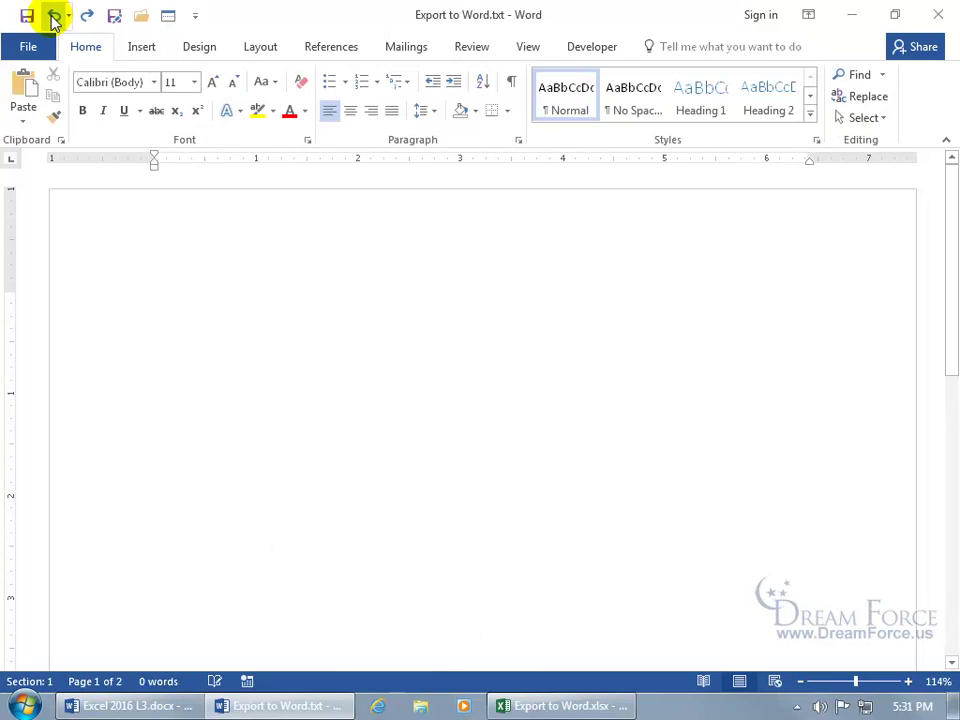
{"action": "left_click", "coordinate": [54, 16]}
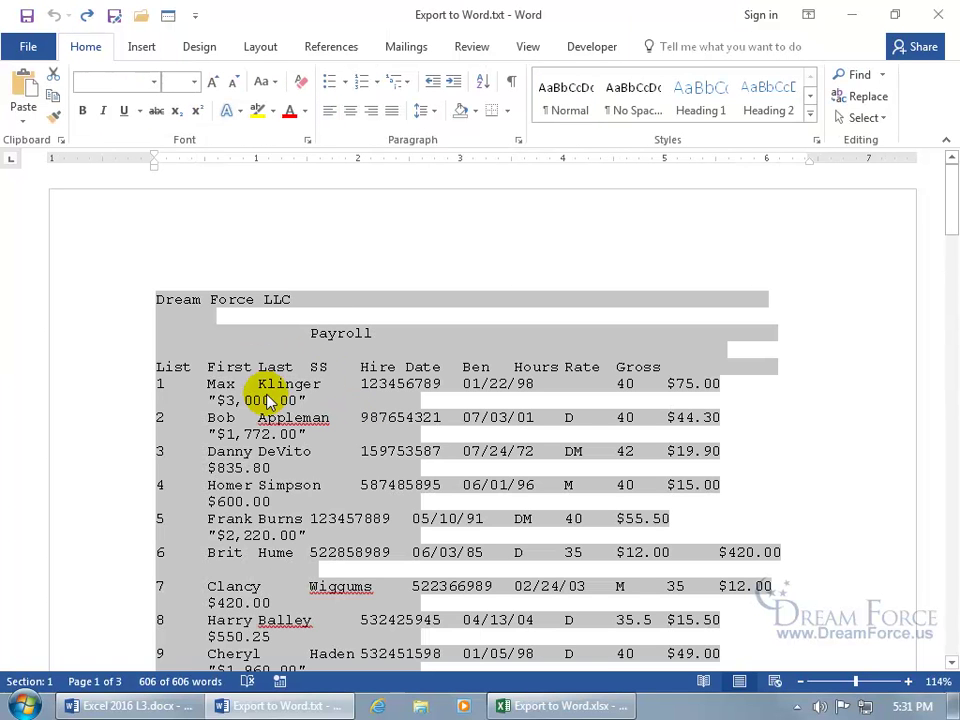
- Convert the selected payroll text to a table with 9 columns, separating the text at tabs, and check the resulting rows
{"action": "left_click", "coordinate": [146, 50]}
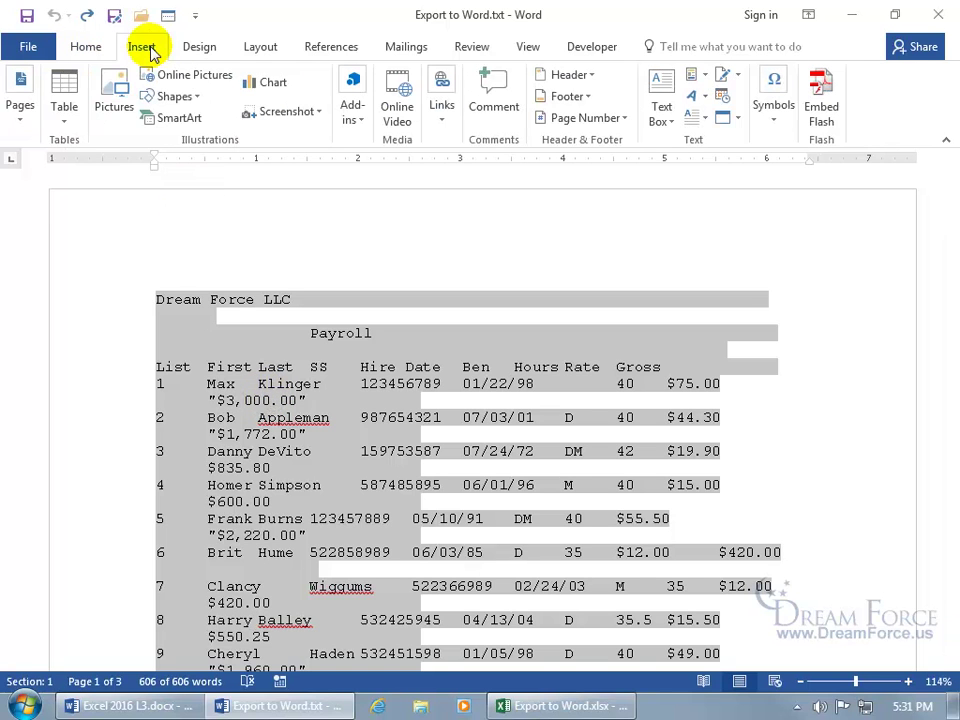
{"action": "left_click", "coordinate": [66, 118]}
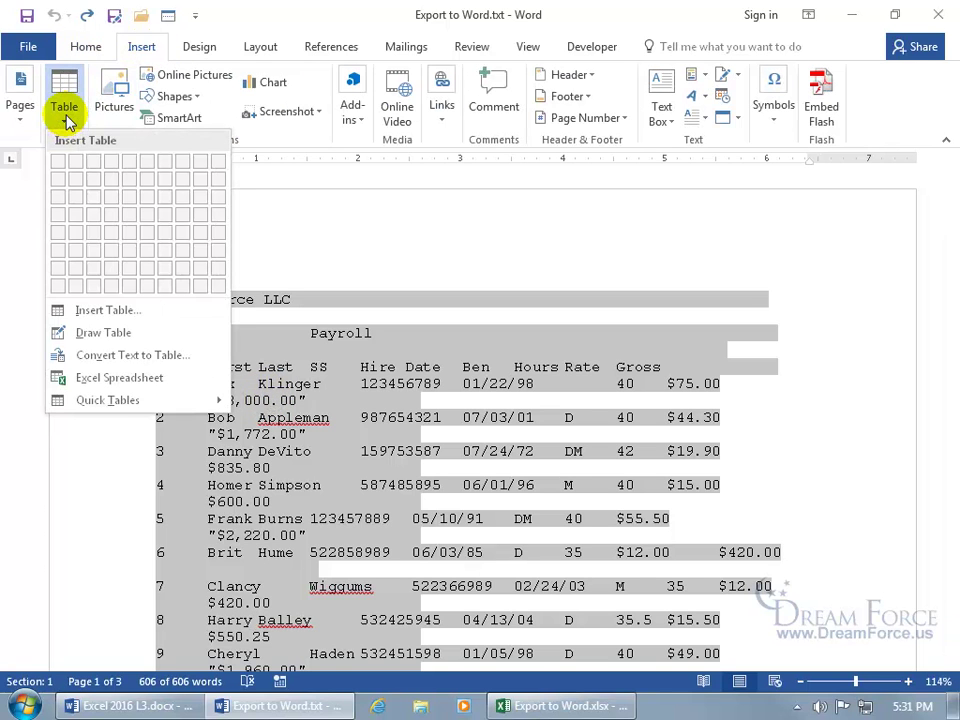
{"action": "left_click", "coordinate": [89, 360]}
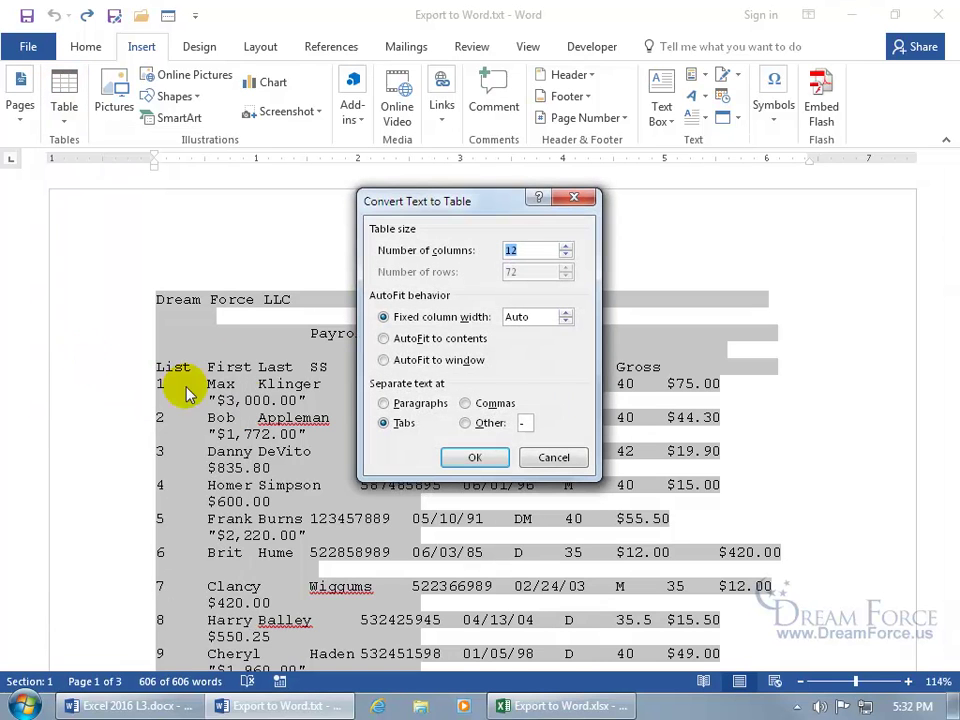
{"action": "left_click", "coordinate": [525, 250]}
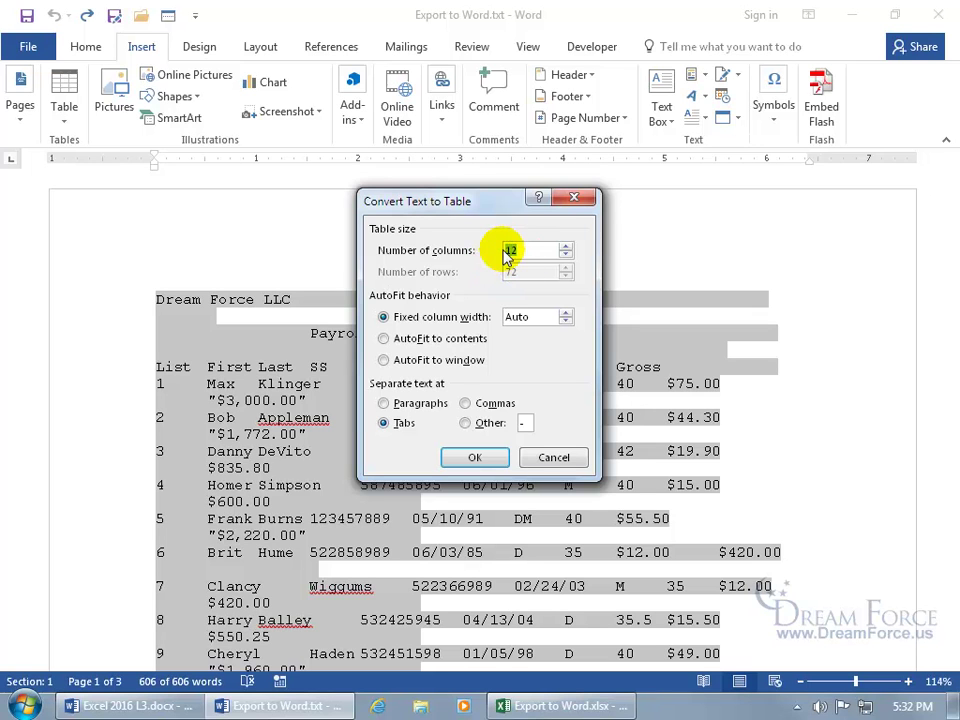
{"action": "type", "text": "9"}
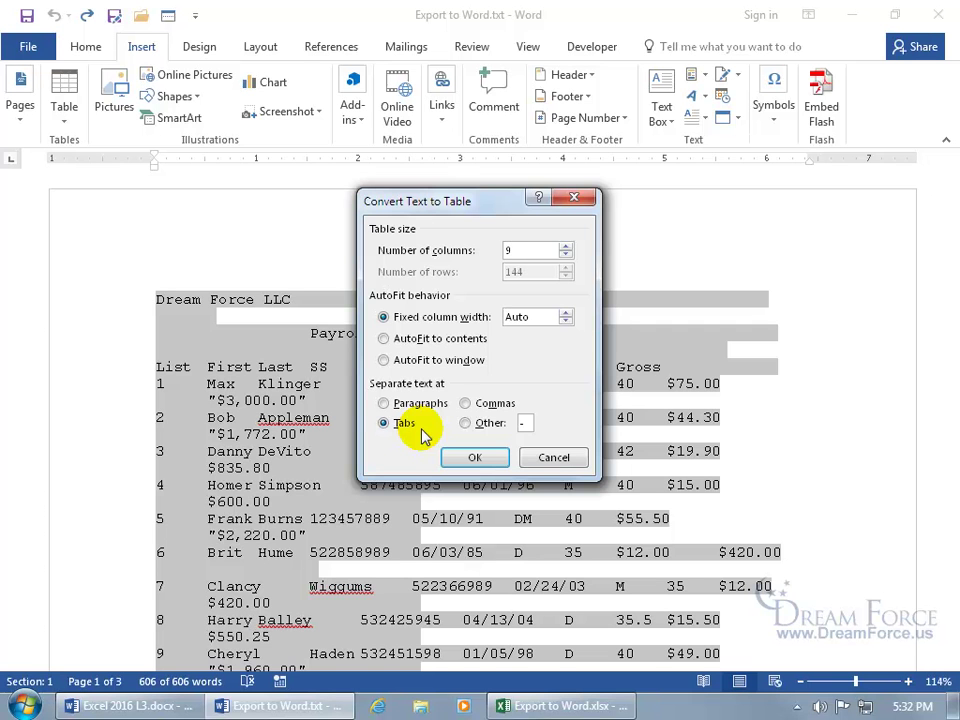
{"action": "left_click", "coordinate": [474, 456]}
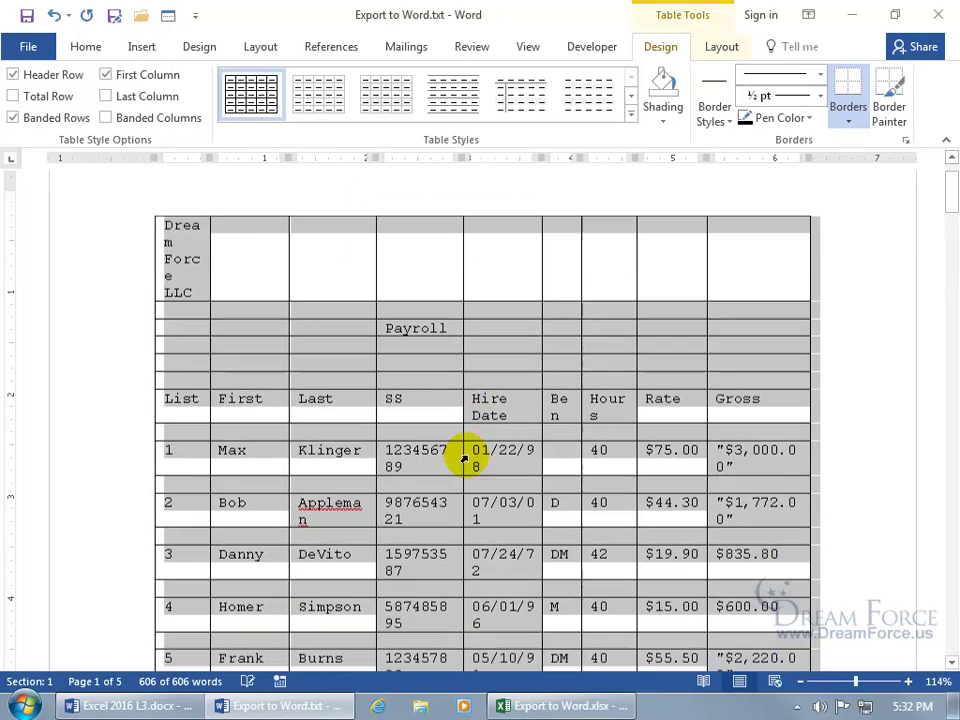
{"action": "left_click", "coordinate": [183, 371]}
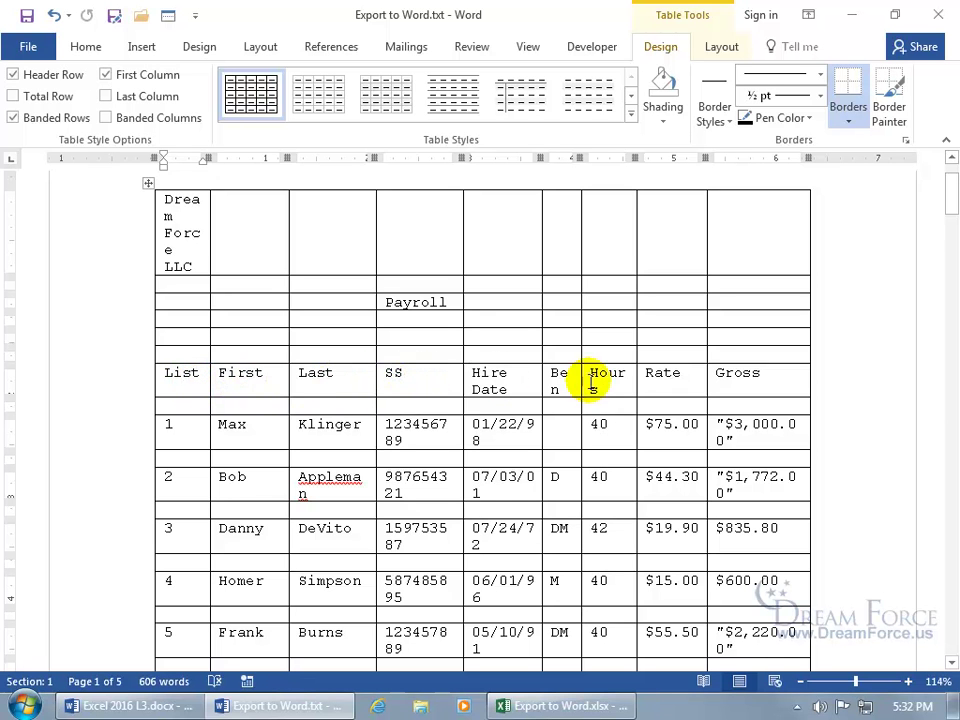
{"action": "scroll", "coordinate": [604, 382], "scroll_direction": "down", "scroll_amount": 3}
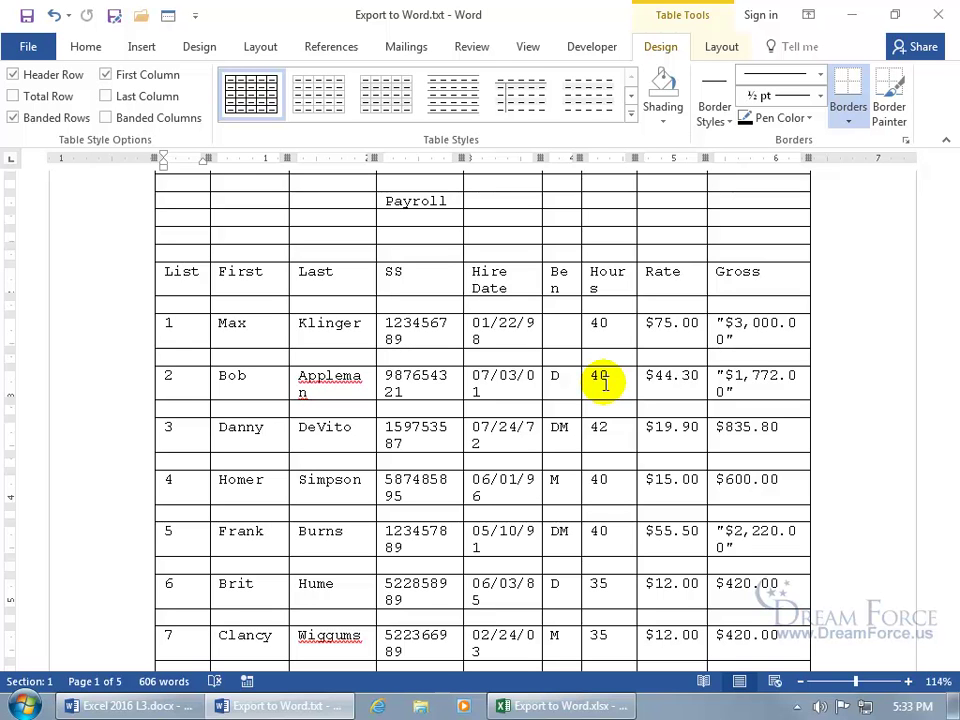
{"action": "scroll", "coordinate": [603, 383], "scroll_direction": "up", "scroll_amount": 4}
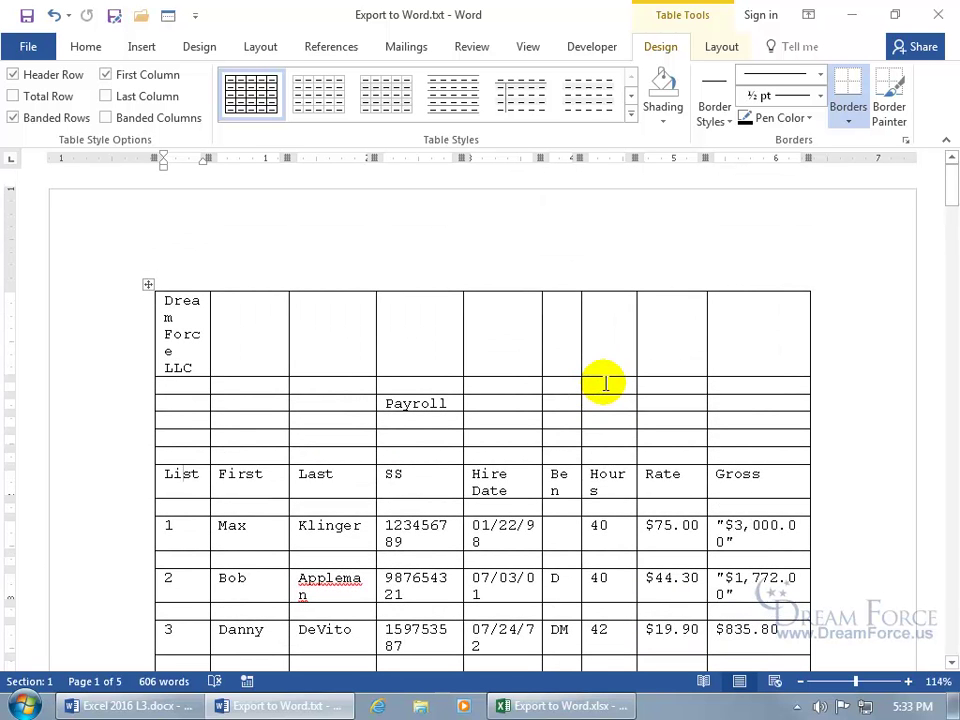